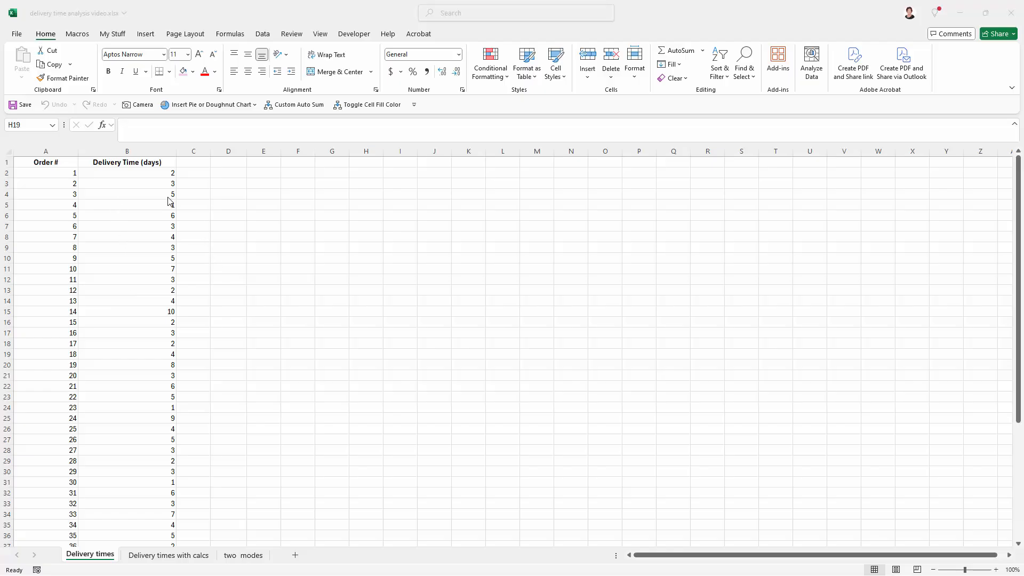
# - Insert a PivotChart on a new worksheet from the Delivery Time (days) column, including its header
pyautogui.click(118, 160)
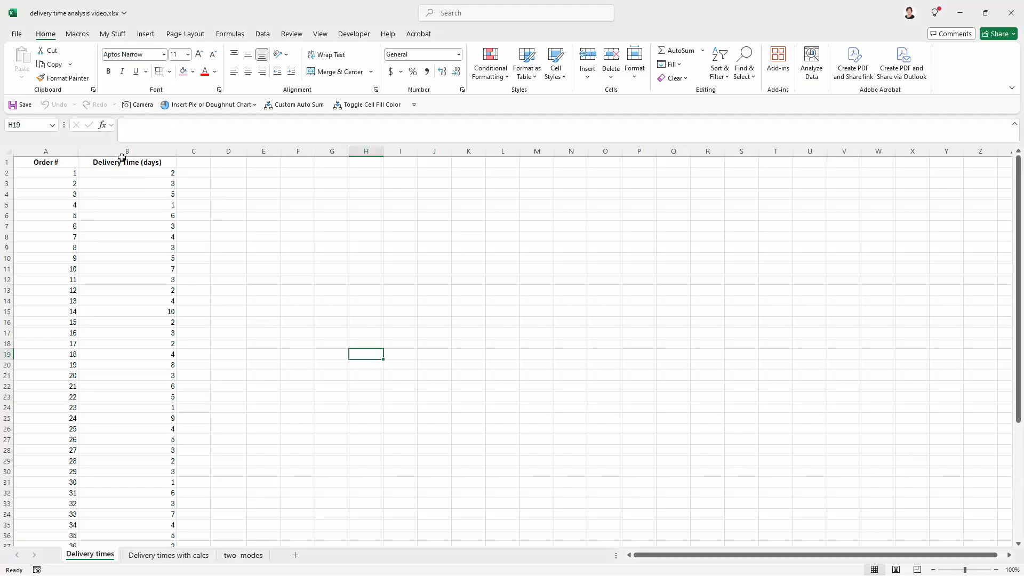
pyautogui.moveTo(122, 158); pyautogui.dragTo(132, 513)
pyautogui.scroll(2, 145, 313)
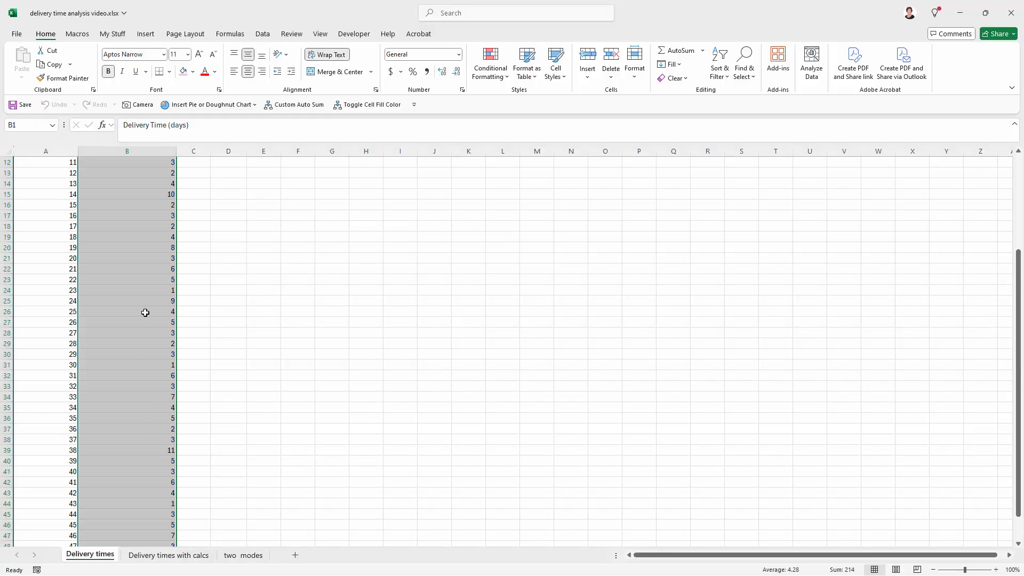
pyautogui.scroll(4, 145, 313)
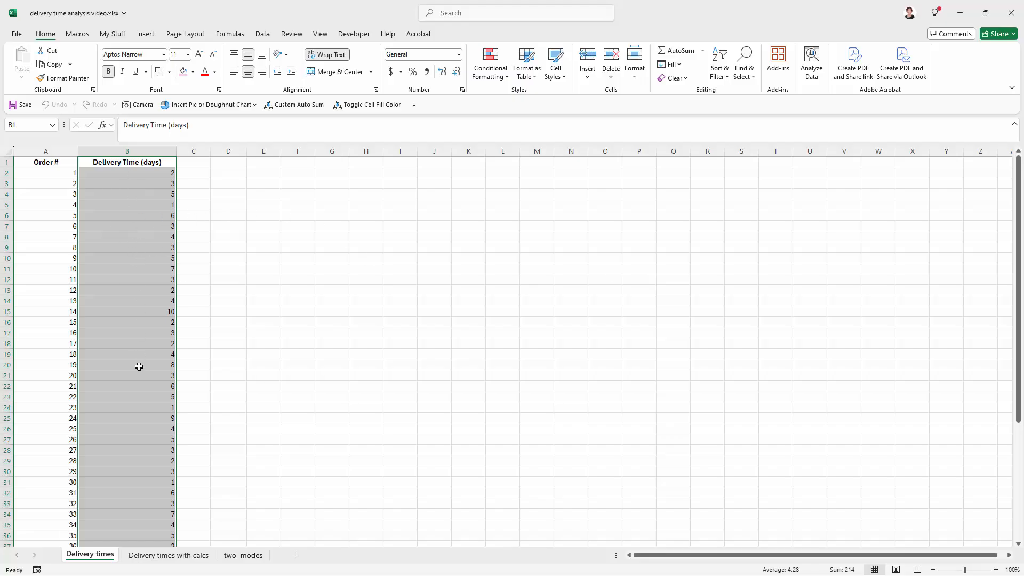
pyautogui.click(147, 36)
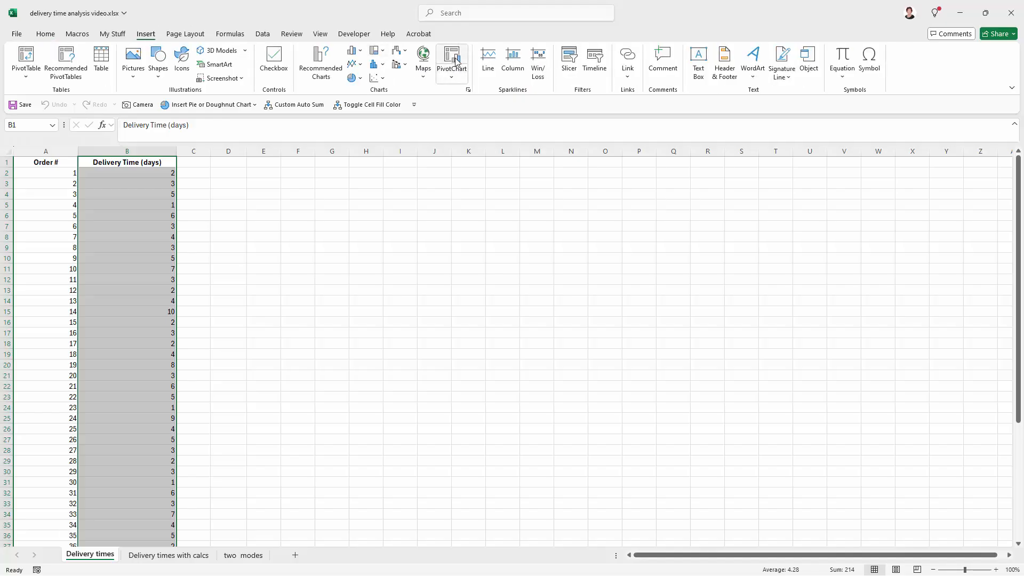
pyautogui.click(452, 74)
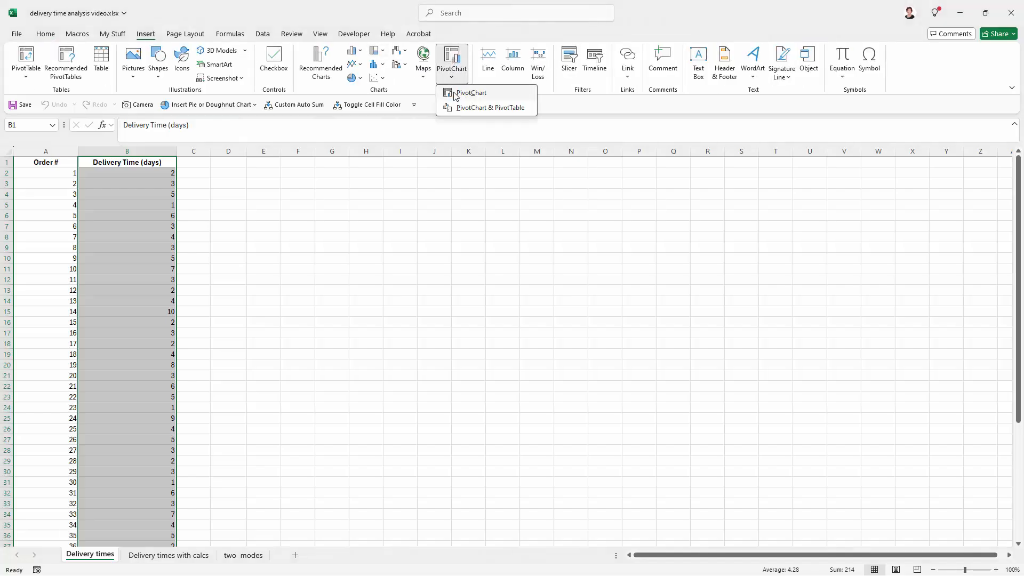
pyautogui.click(463, 94)
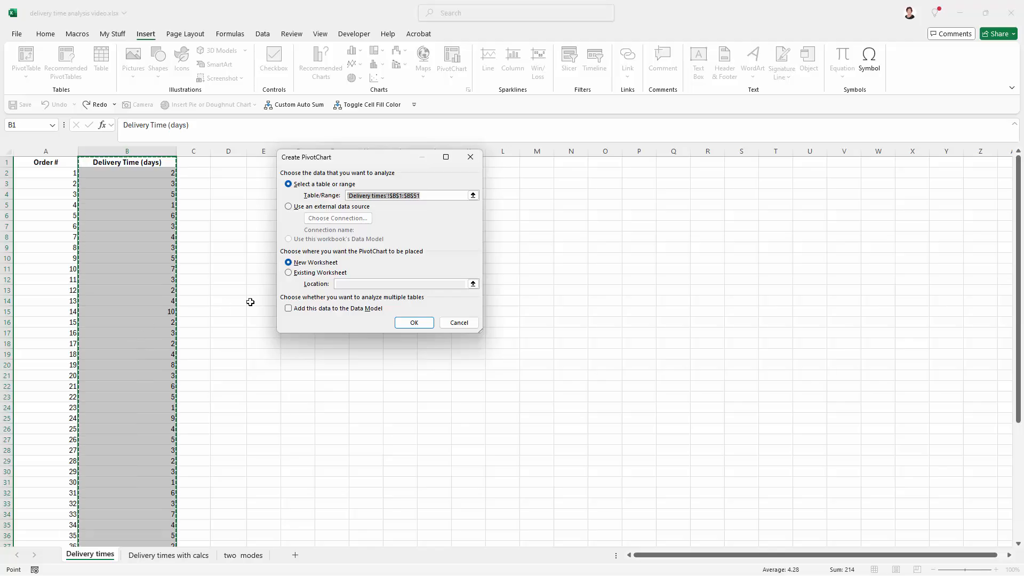
pyautogui.click(313, 264)
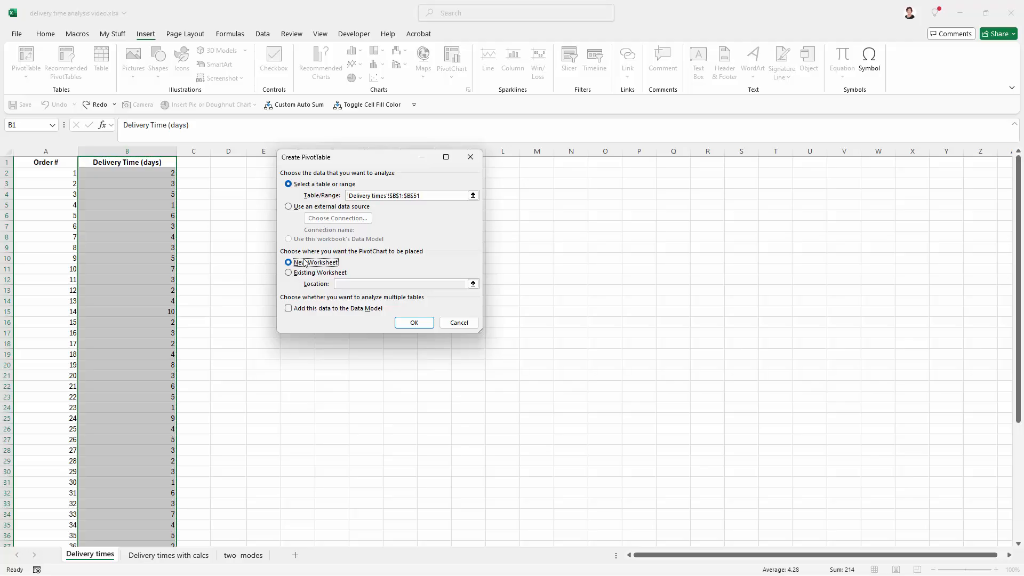
pyautogui.click(414, 323)
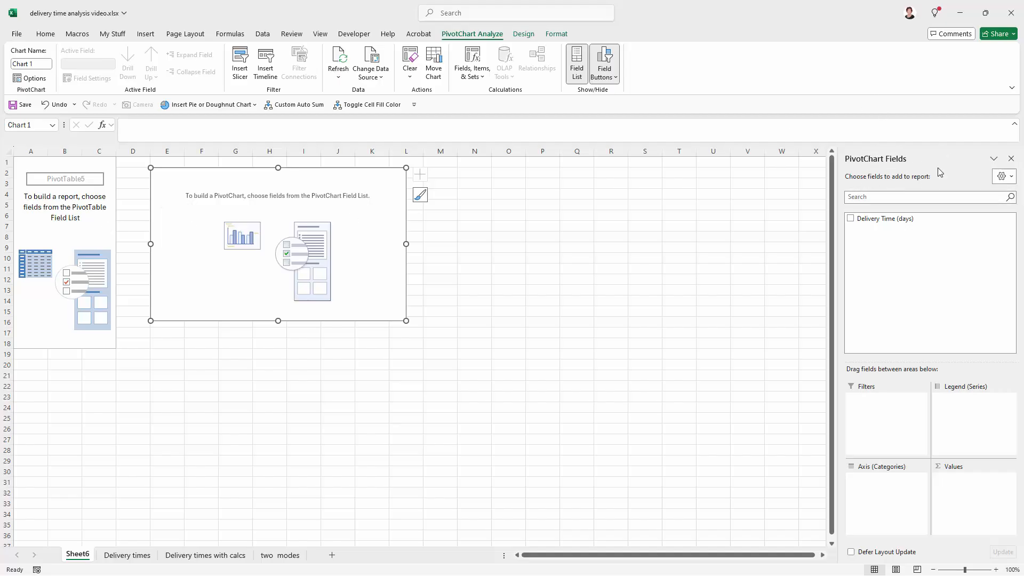
# - Add Delivery Time (days) to the PivotChart as both the values and the axis categories
pyautogui.click(851, 219)
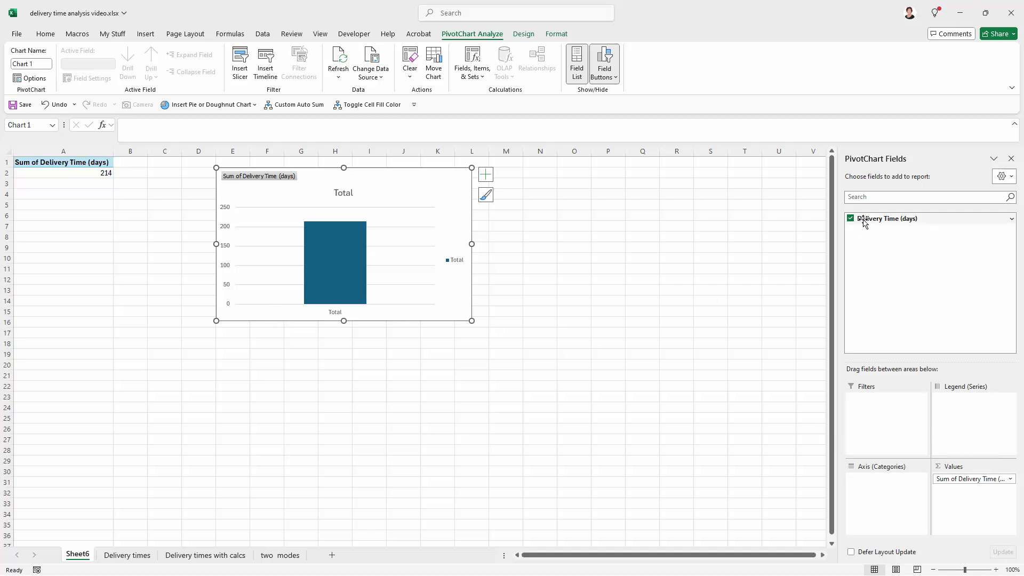
pyautogui.moveTo(864, 228); pyautogui.dragTo(875, 483)
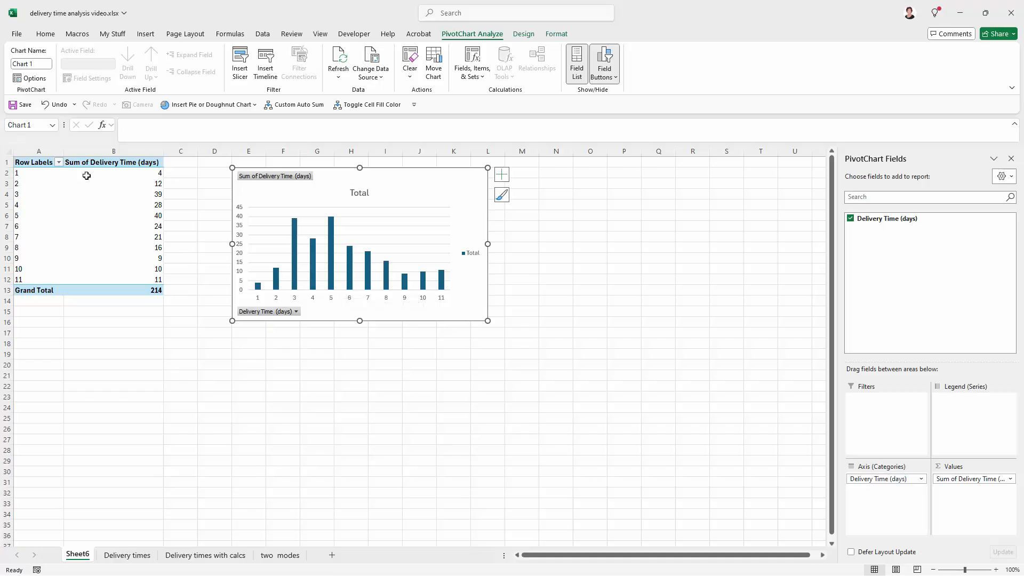
pyautogui.moveTo(94, 193)
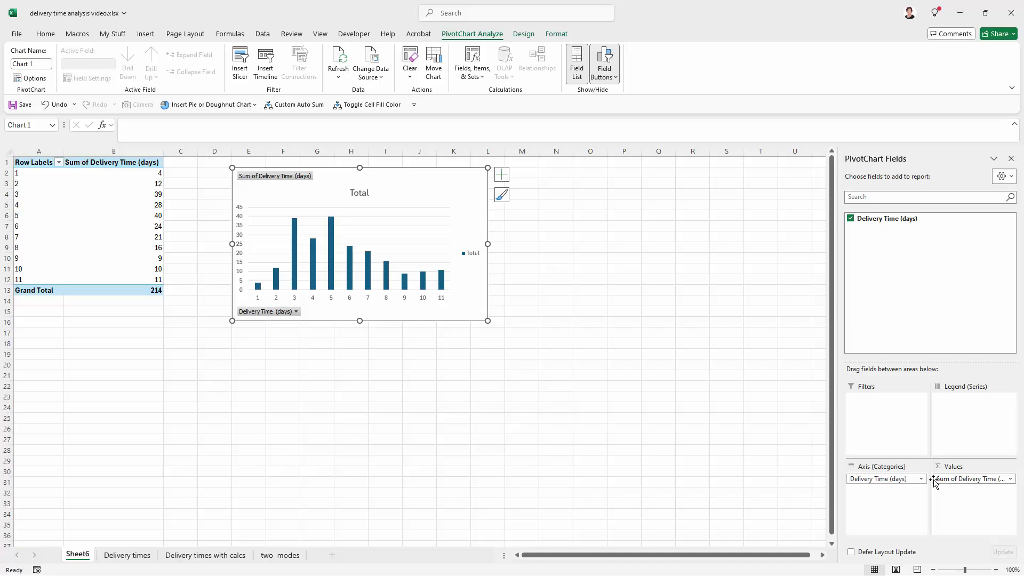
# - Summarize the Delivery Time (days) value field by Count
pyautogui.click(1011, 479)
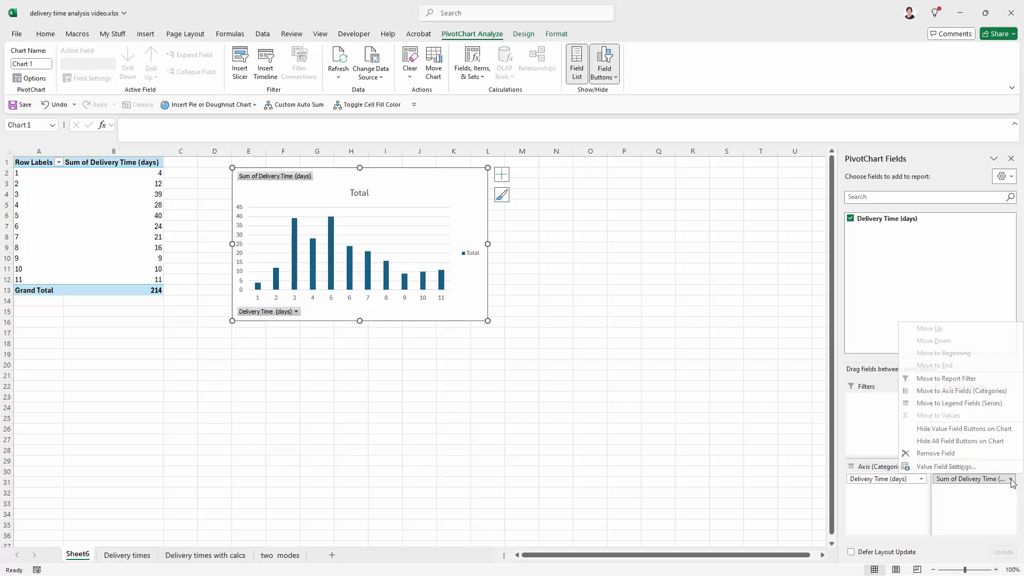
pyautogui.click(924, 467)
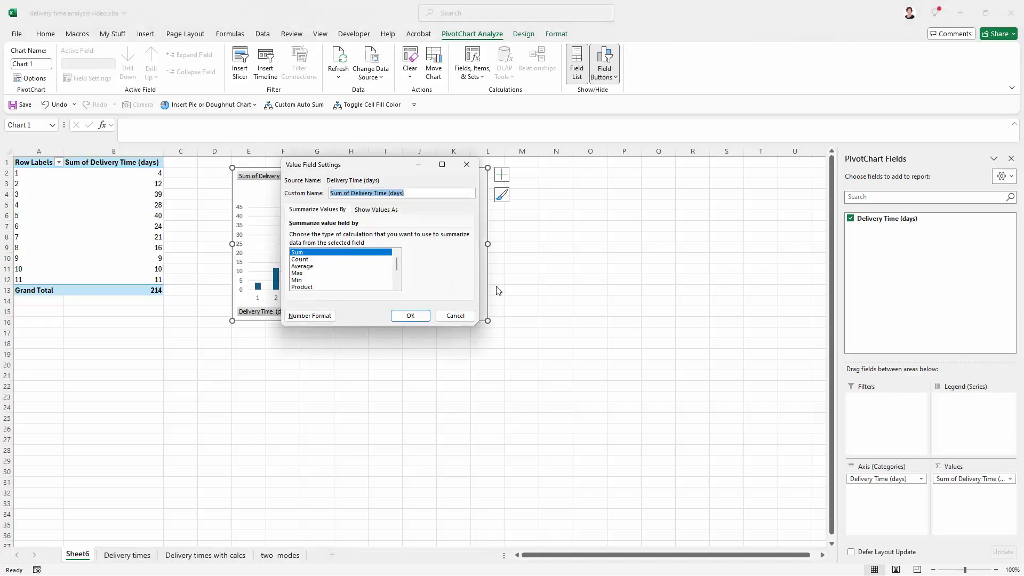
pyautogui.moveTo(377, 169); pyautogui.dragTo(757, 266)
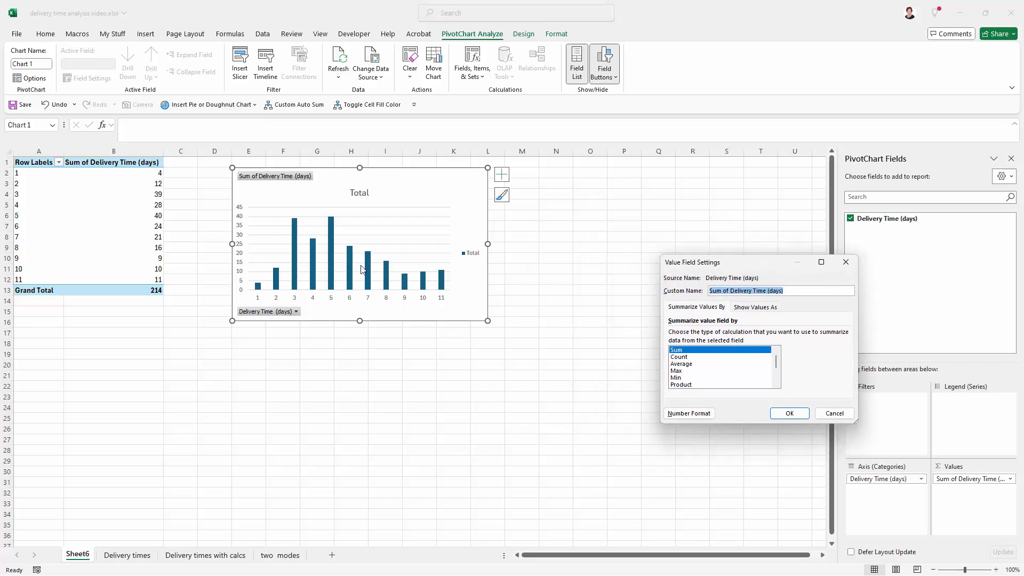
pyautogui.click(678, 357)
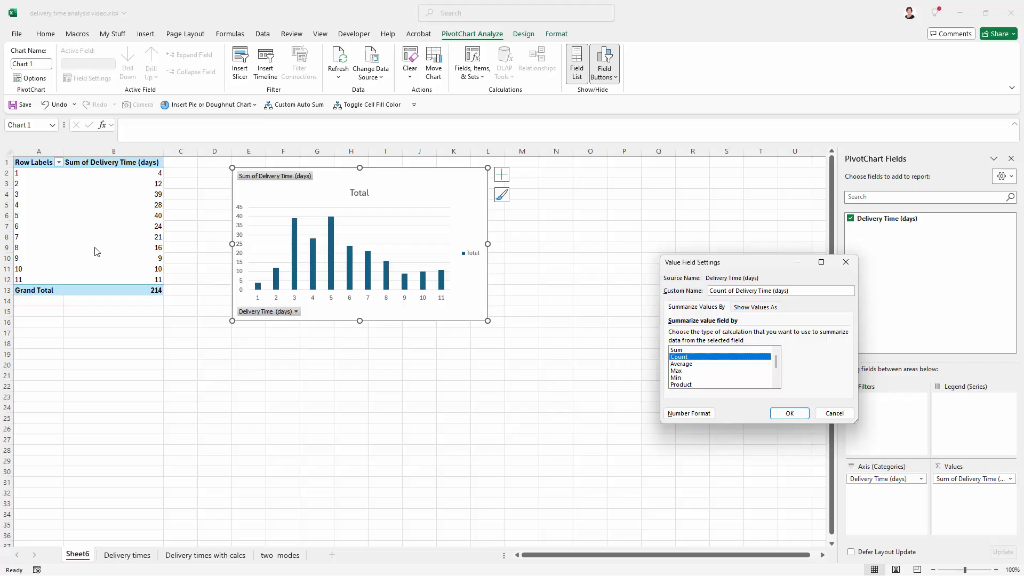
pyautogui.click(789, 414)
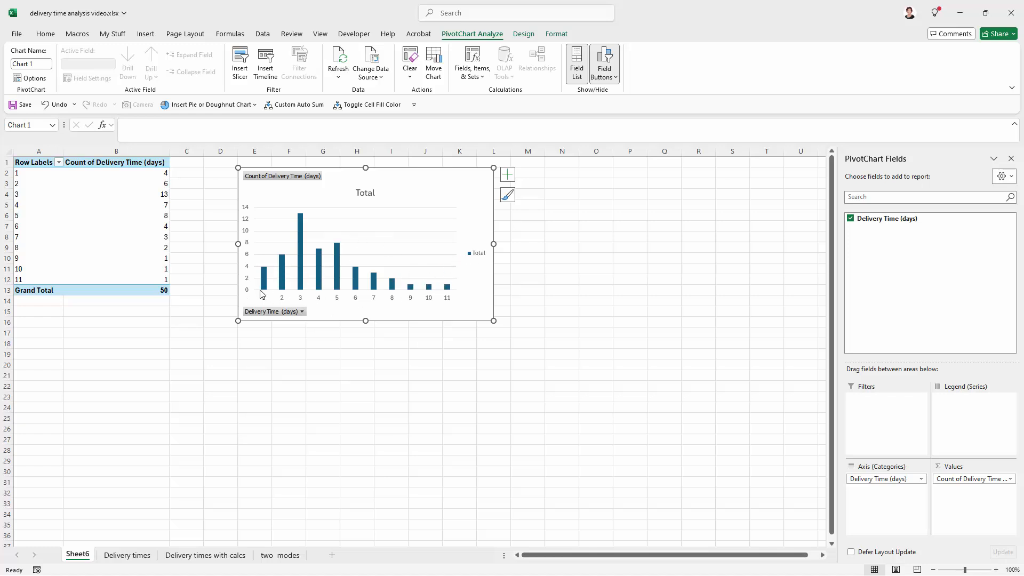
# - Examine the chart's bars for the shortest delivery times and compare them with the statistics on the Delivery times with calcs sheet
pyautogui.moveTo(264, 285)
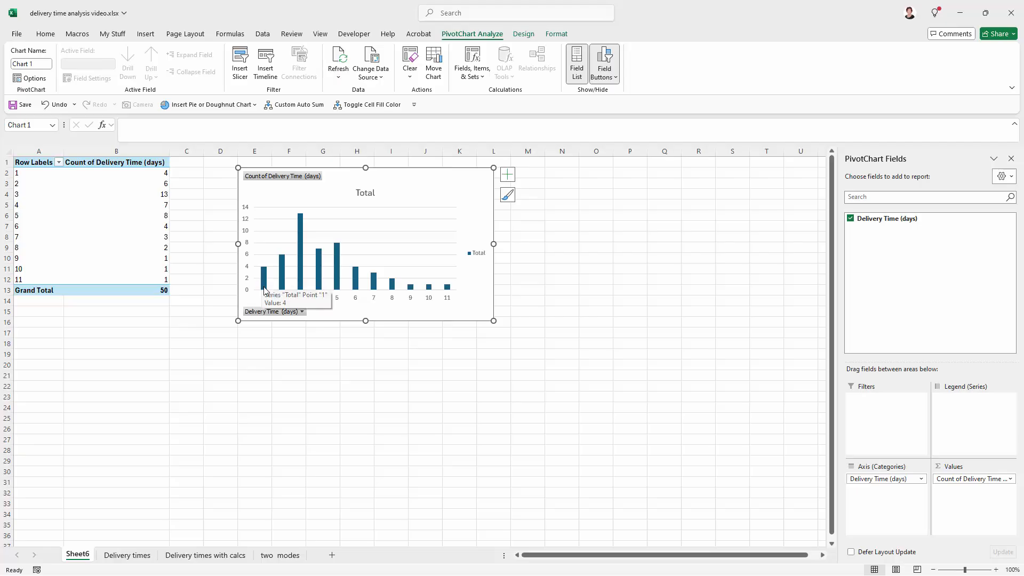
pyautogui.moveTo(285, 261)
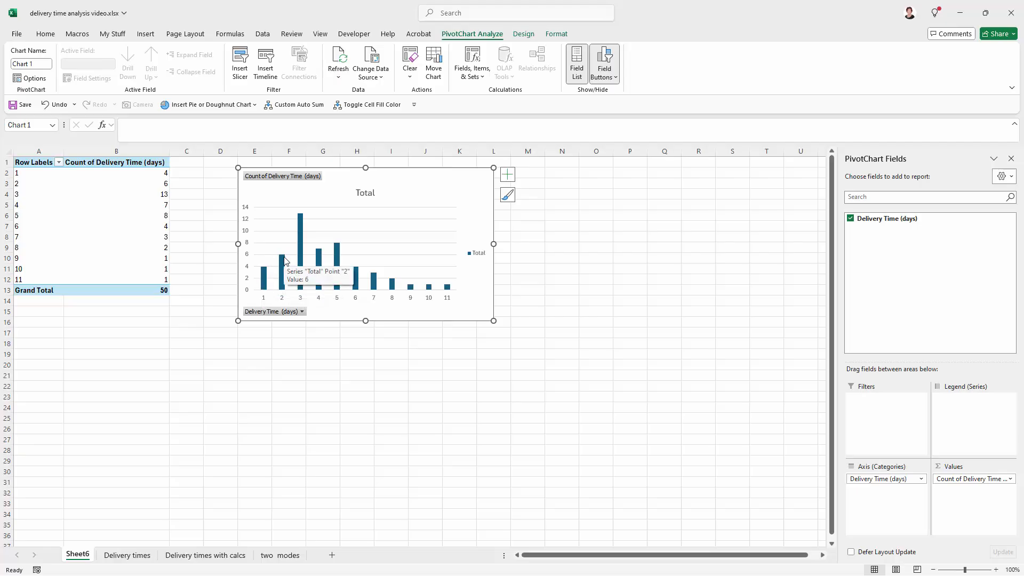
pyautogui.moveTo(300, 219)
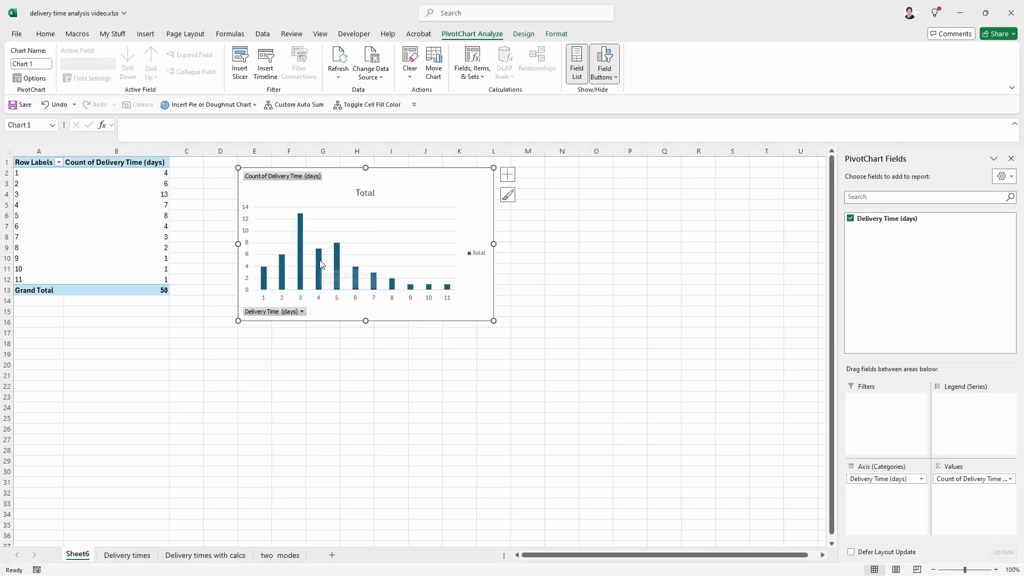
pyautogui.moveTo(321, 264)
pyautogui.click(205, 555)
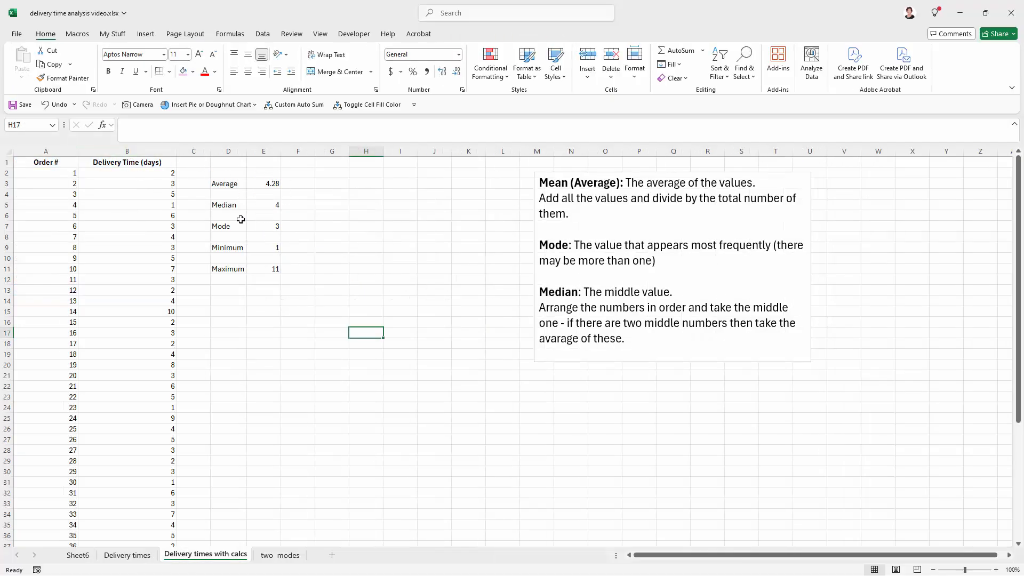
pyautogui.click(78, 555)
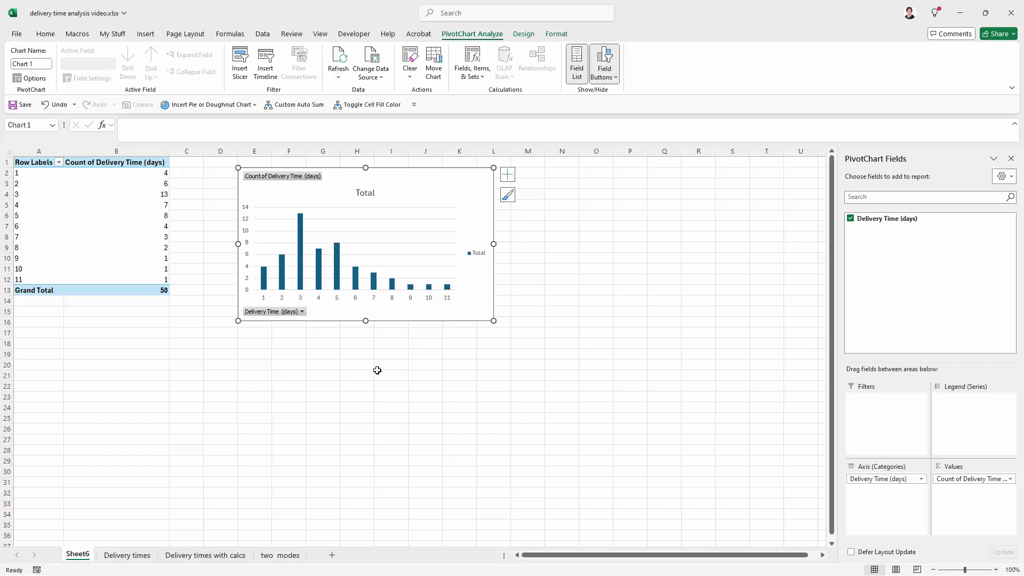
# - Change the chart title to "Histogram of delivery days"
pyautogui.click(370, 191)
pyautogui.doubleClick(370, 191)
pyautogui.write('His')
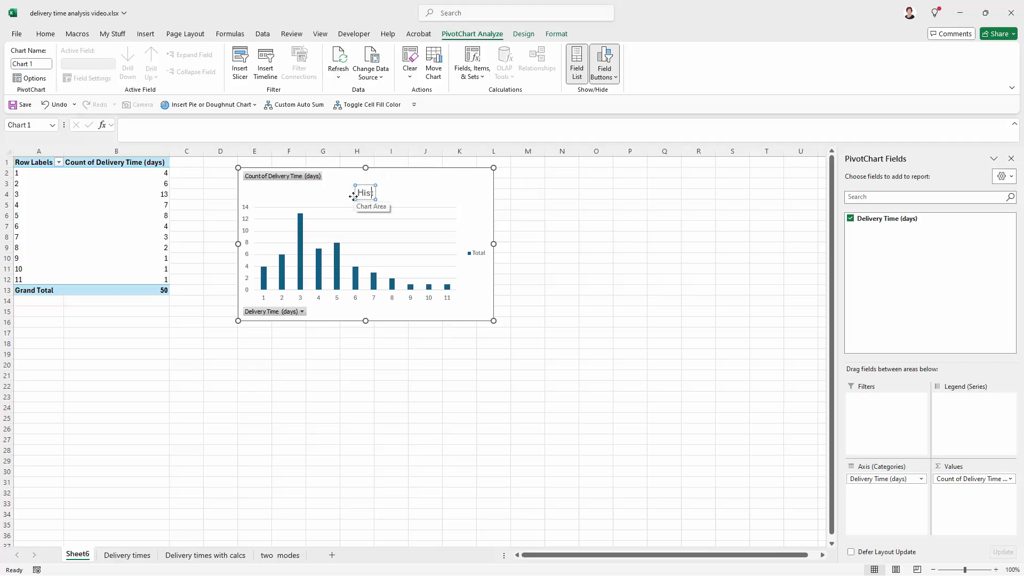
pyautogui.write('togram of delivery days')
pyautogui.click(418, 303)
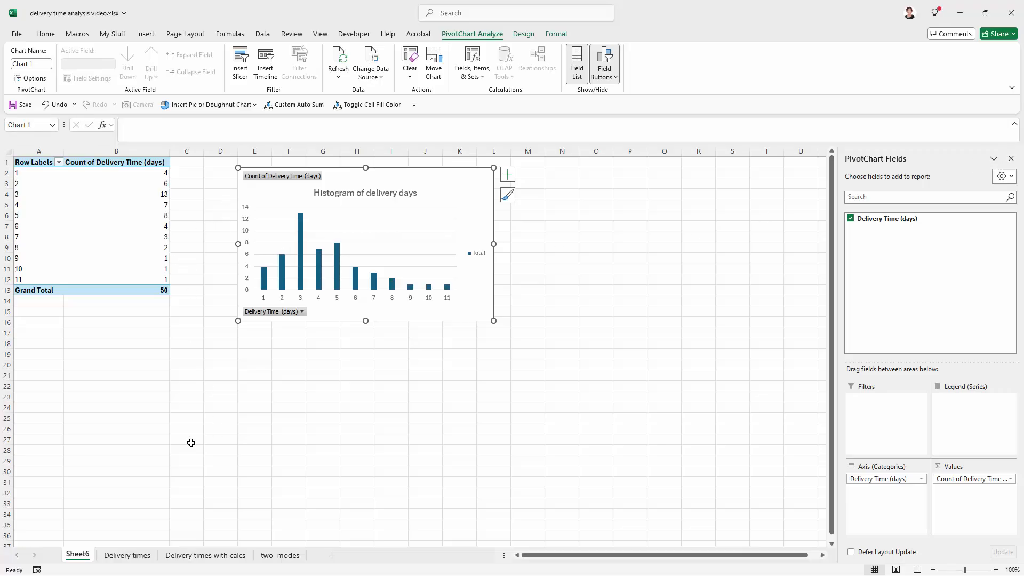
# - Check the source data on the Delivery times sheet, and delete the legend from the histogram on Sheet6
pyautogui.click(112, 558)
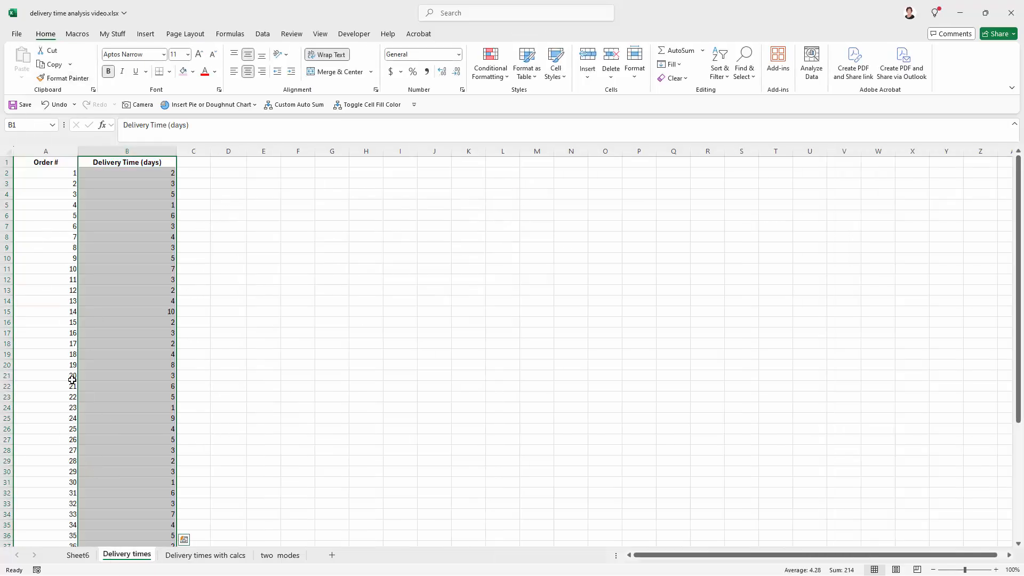
pyautogui.click(76, 556)
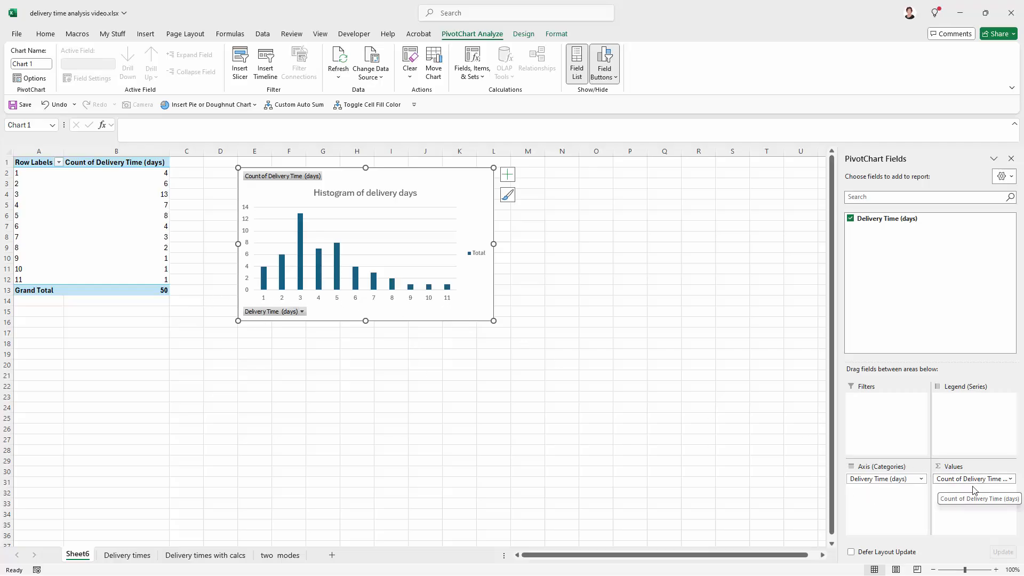
pyautogui.click(479, 259)
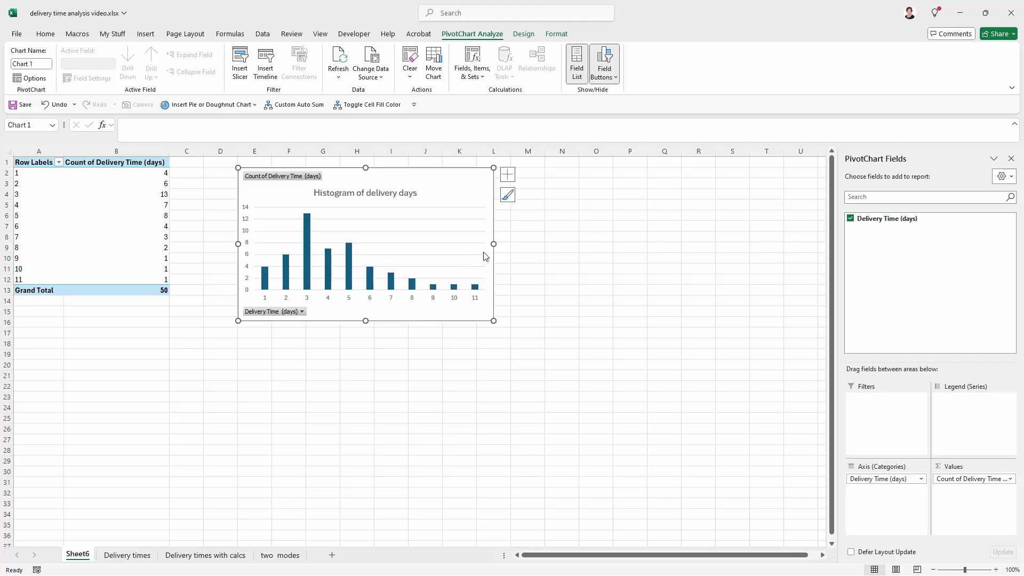
pyautogui.click(322, 385)
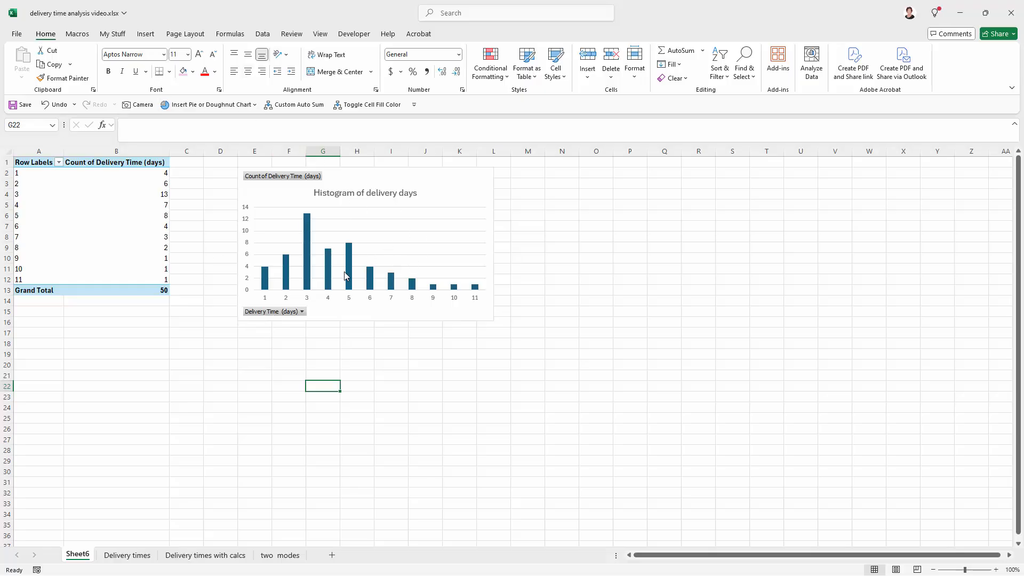
# - Set the delivery time in cell B5 of the Delivery times sheet to 11
pyautogui.click(127, 556)
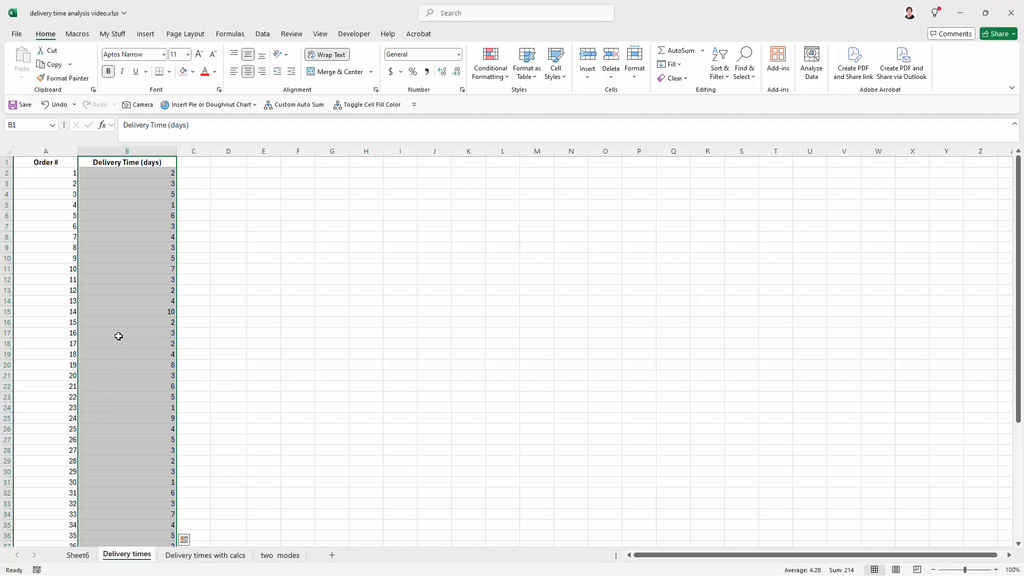
pyautogui.click(148, 205)
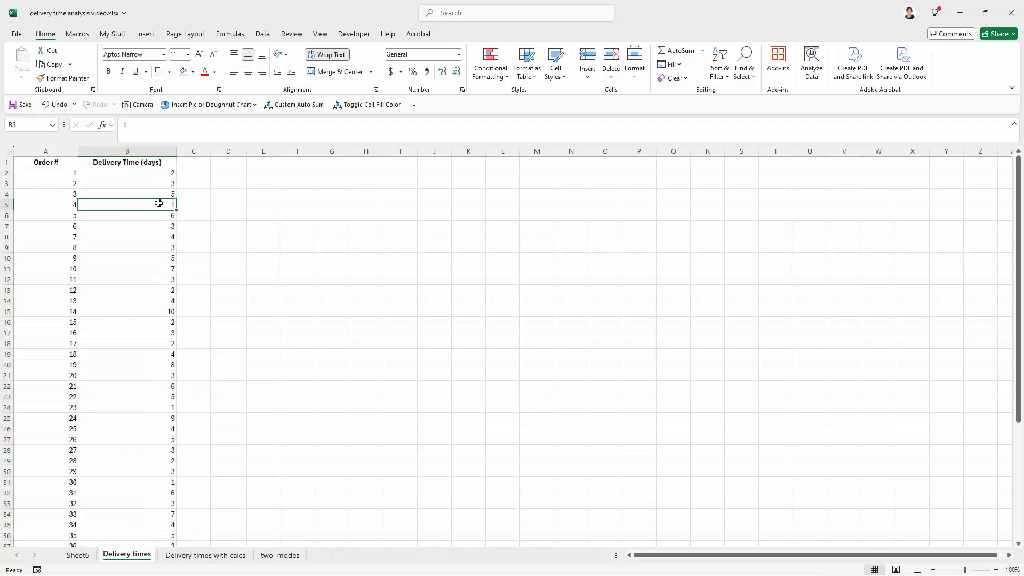
pyautogui.write('11')
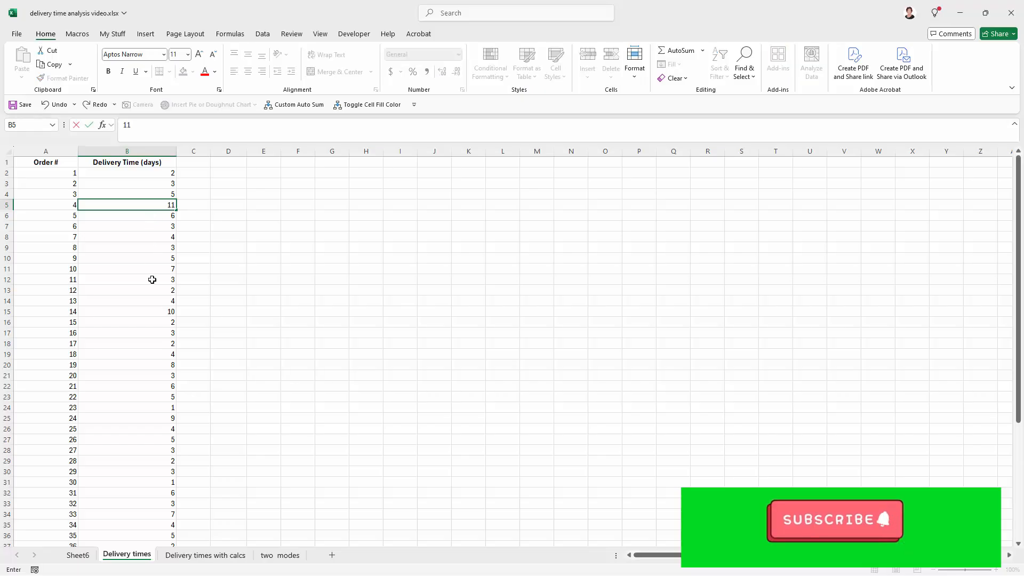
pyautogui.click(281, 399)
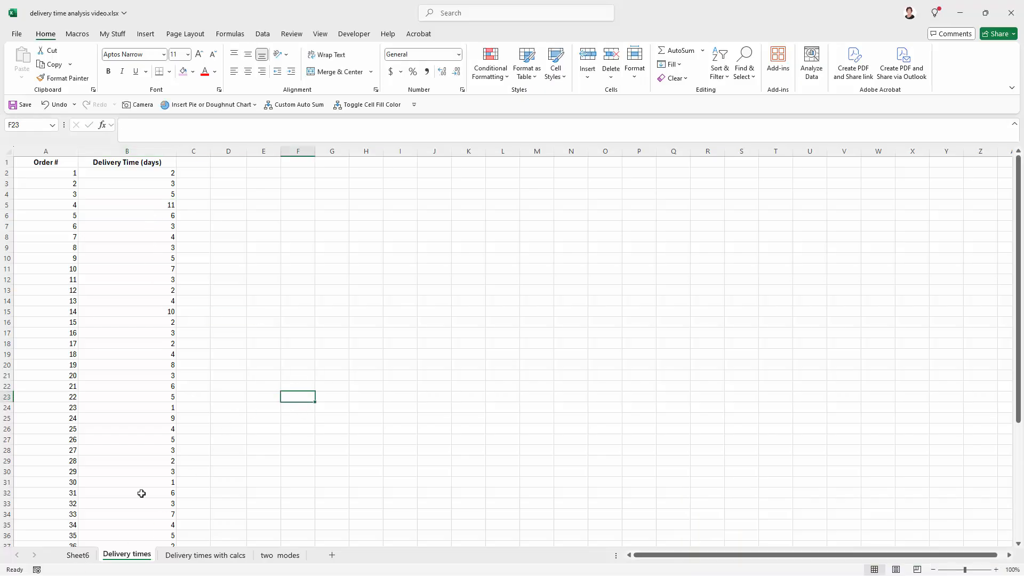
# - Refresh the PivotTable on Sheet6 so the histogram uses the edited delivery data
pyautogui.click(78, 555)
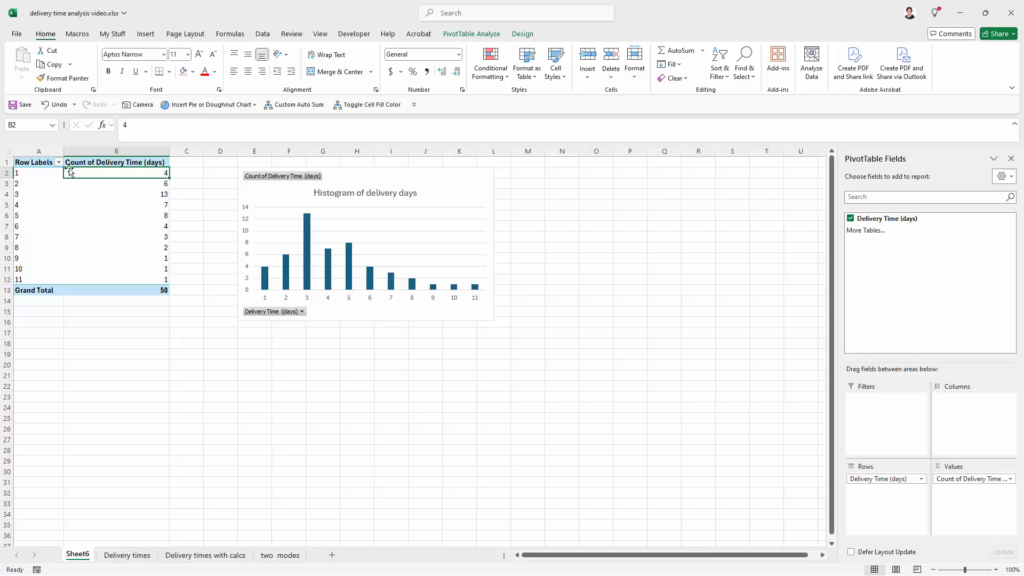
pyautogui.click(40, 177)
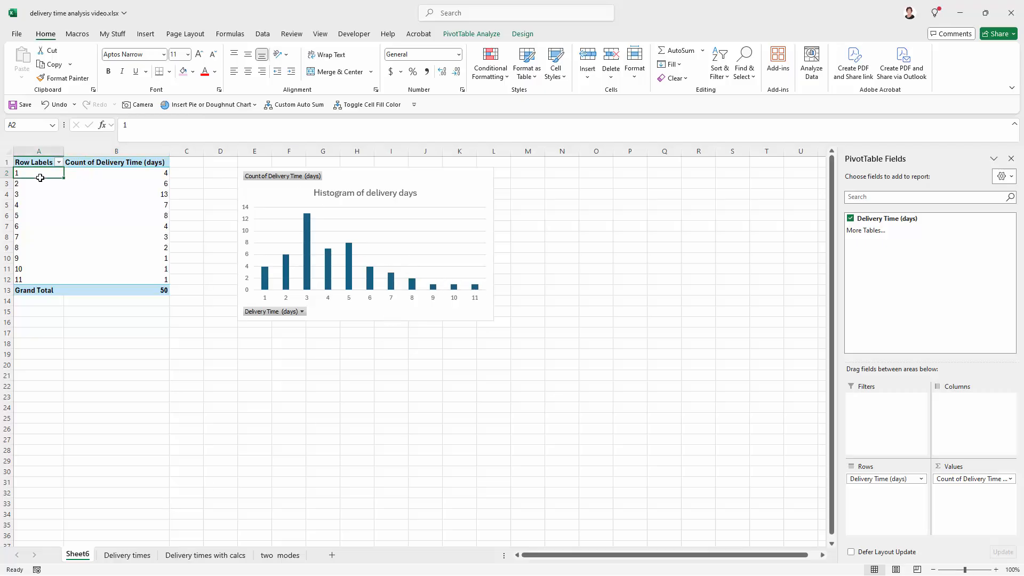
pyautogui.rightClick(76, 184)
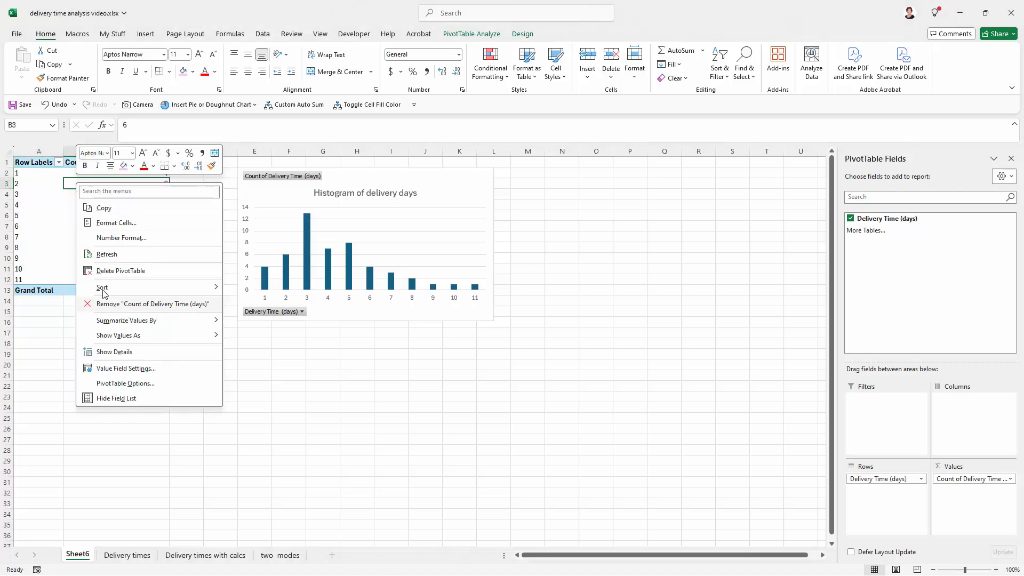
pyautogui.click(101, 255)
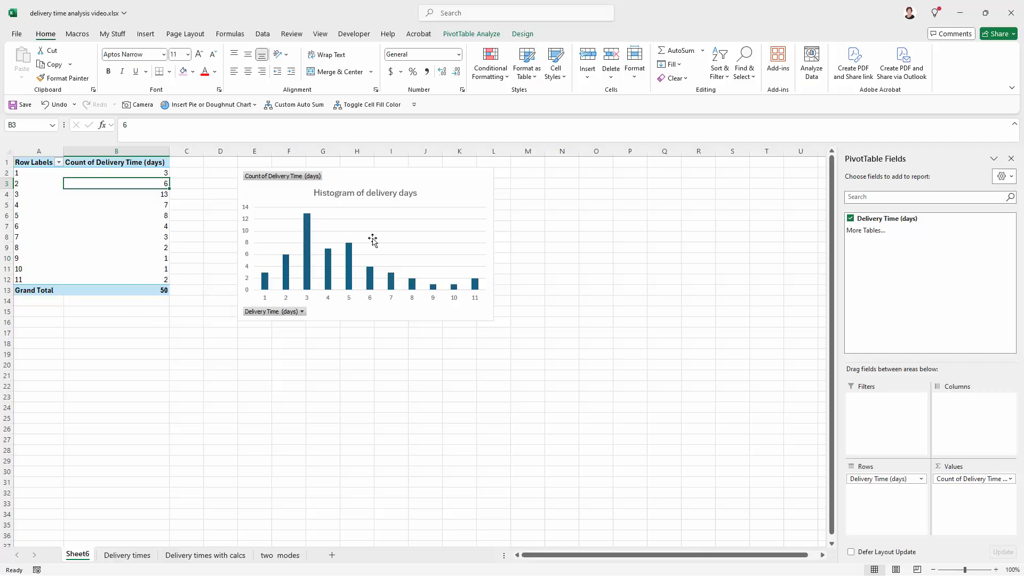
pyautogui.click(414, 385)
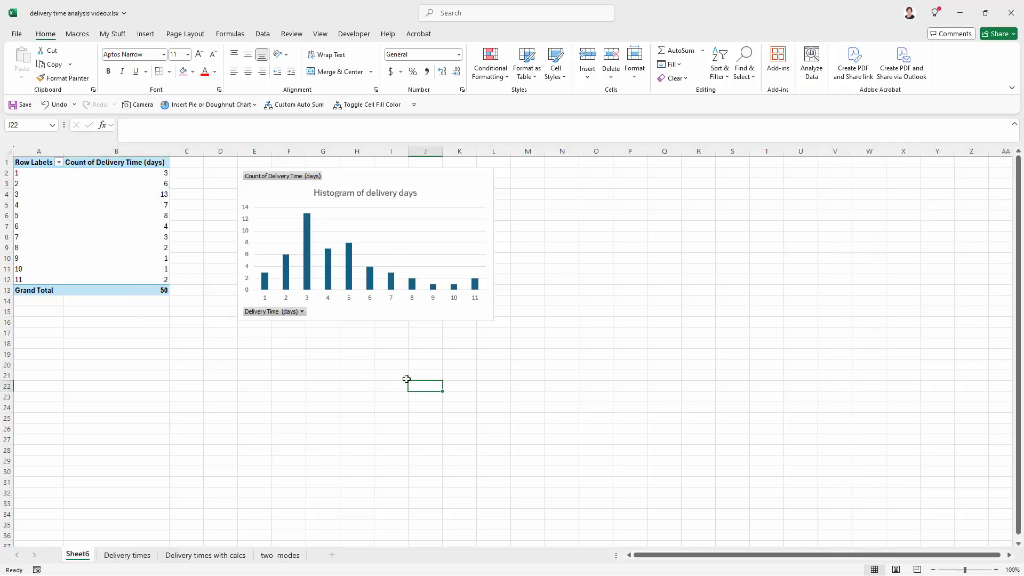